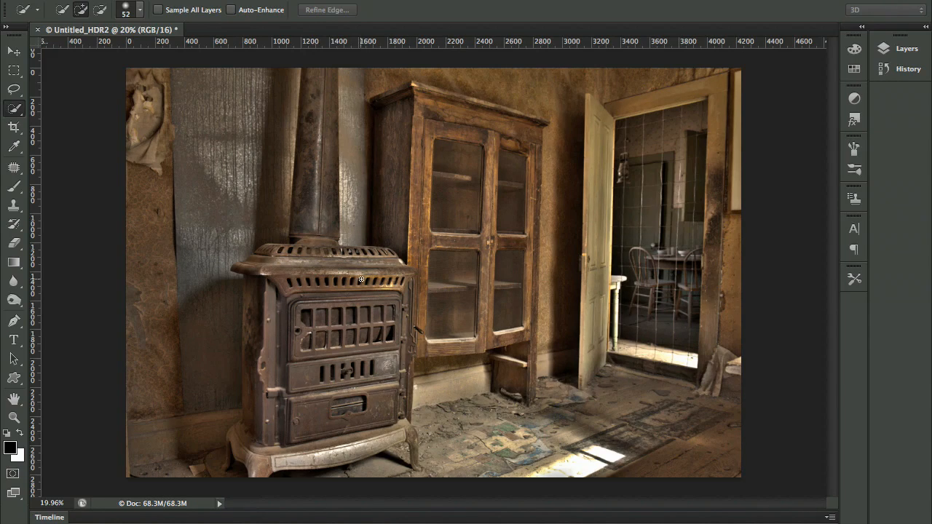
left_click_drag(364, 262, 360, 272)
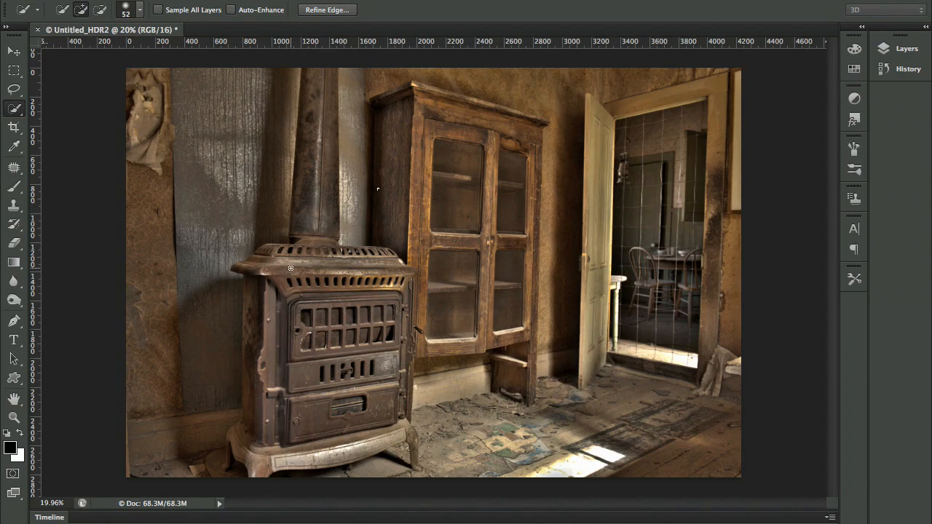
left_click_drag(295, 271, 394, 257)
left_click_drag(435, 323, 504, 231)
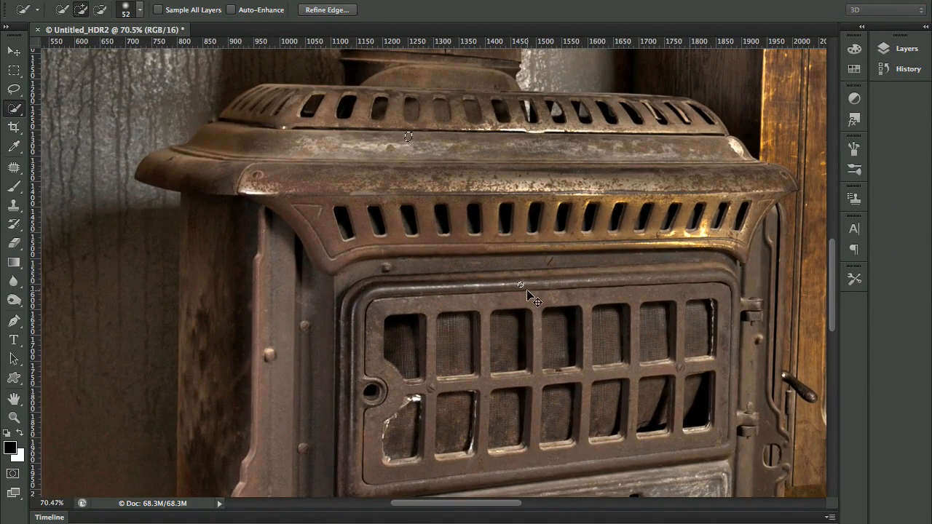
key("super+d")
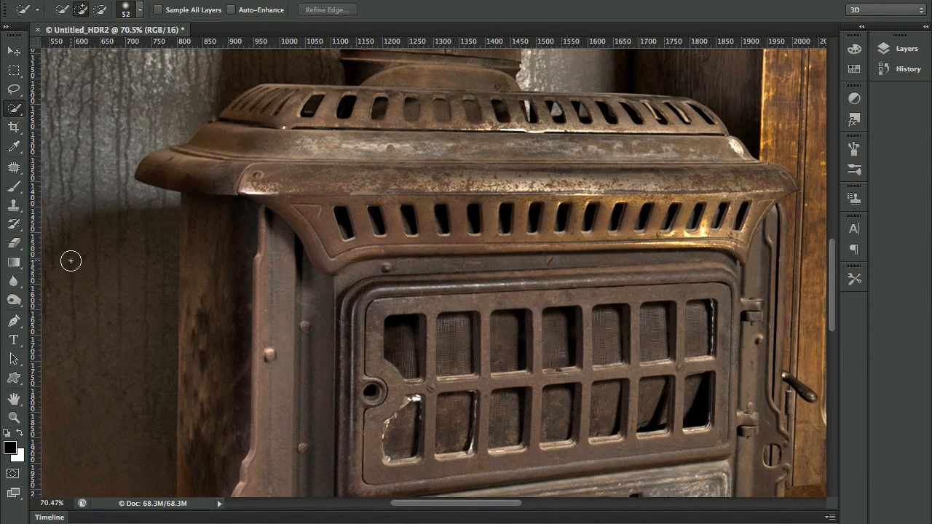
- Switch to the Sharpen Tool and enlarge its brush to 248 px
left_click(13, 282)
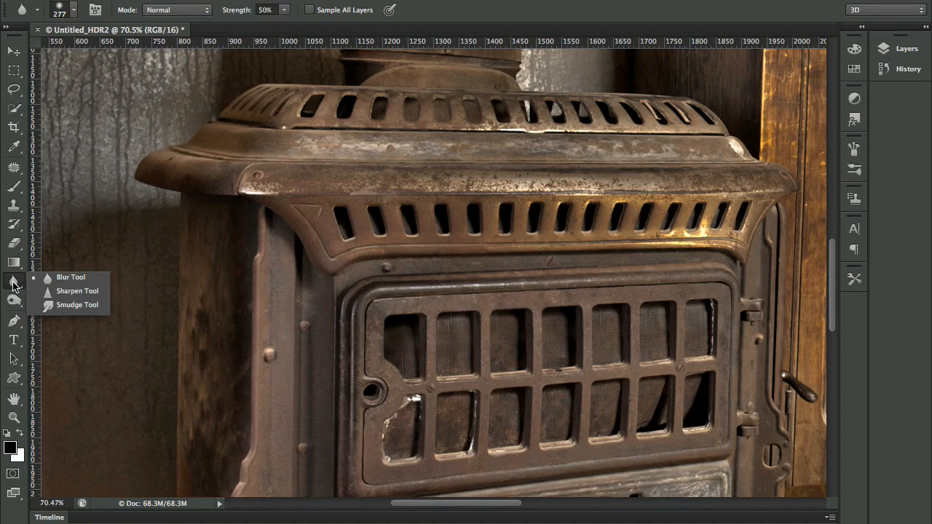
left_click(78, 291)
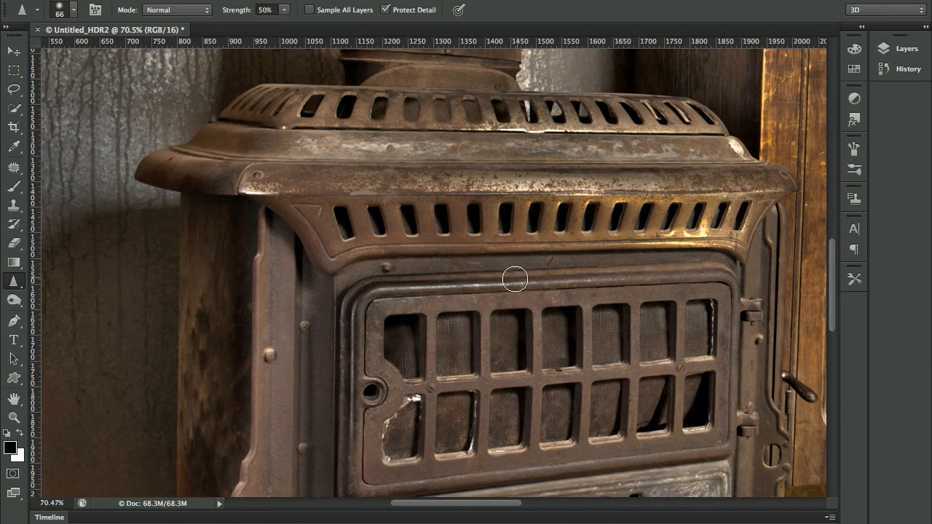
mouse_move(455, 305)
left_mouse_down()
mouse_move(612, 288)
mouse_move(512, 289)
mouse_move(523, 286)
mouse_move(507, 316)
mouse_move(509, 190)
mouse_move(469, 290)
mouse_move(572, 284)
mouse_move(458, 306)
mouse_move(475, 304)
left_mouse_up()
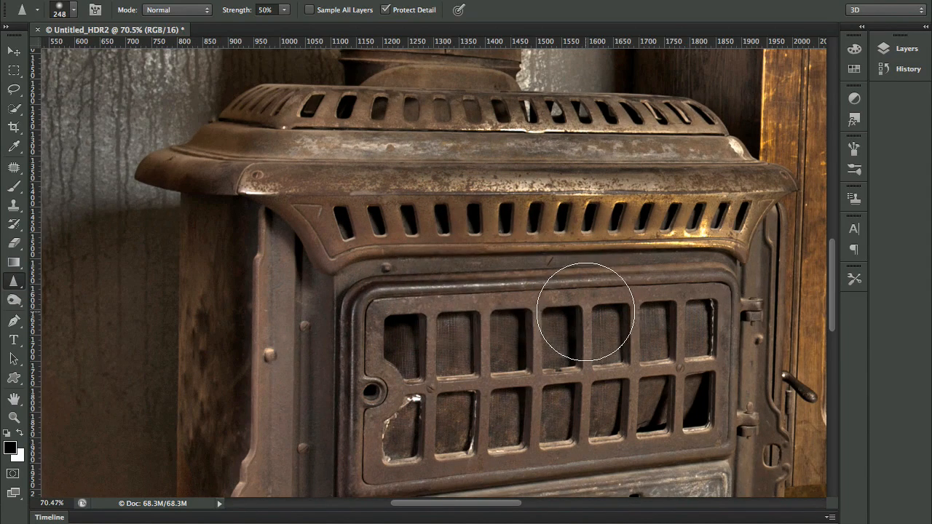
- Duplicate the Background layer so the sharpening goes onto a separate copy
left_click(901, 48)
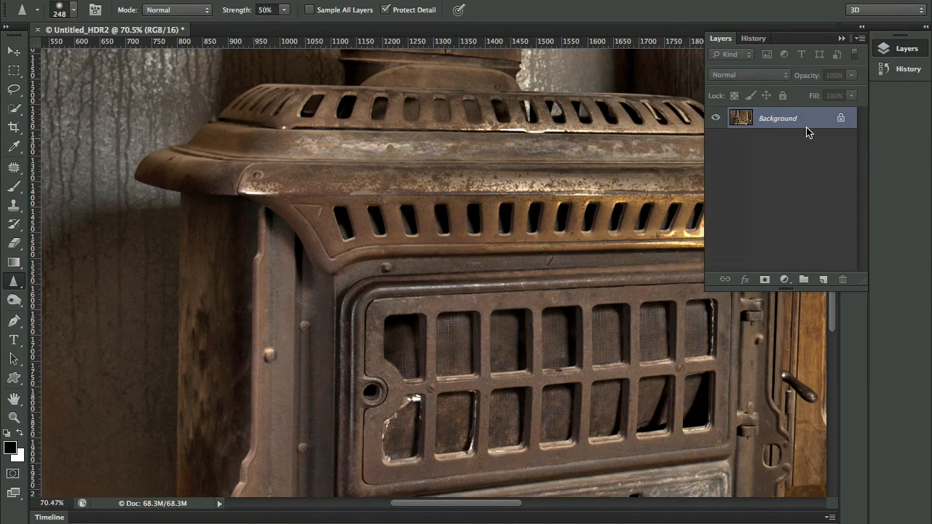
left_click_drag(814, 133, 823, 280)
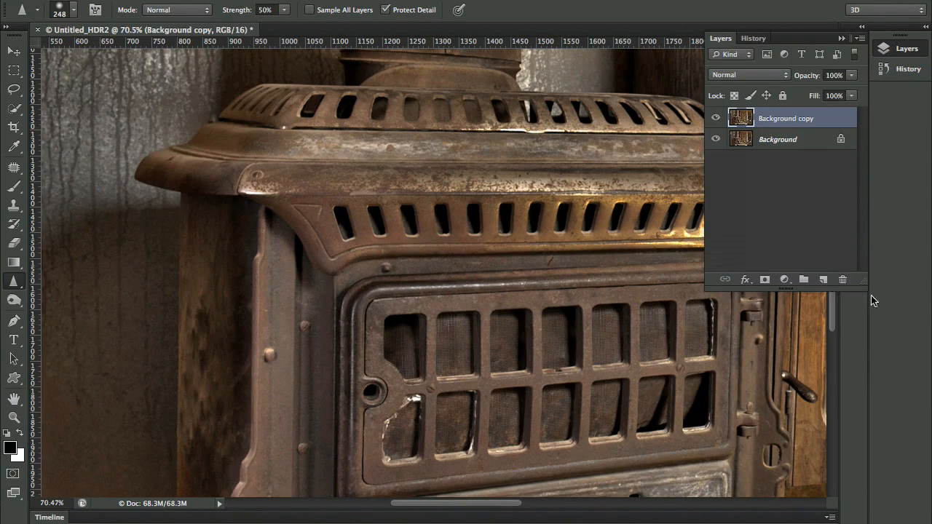
left_click(902, 48)
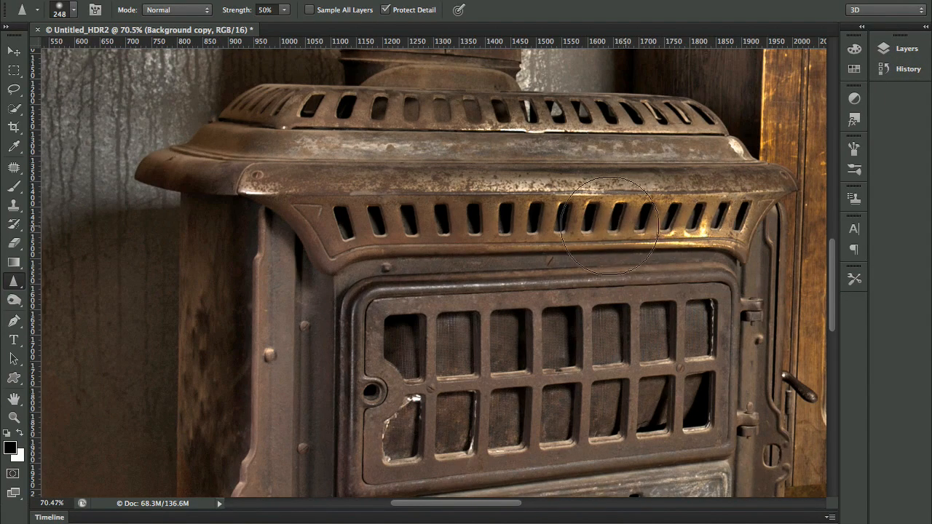
- Sharpen the stove's top, vents, window grate, lower doors and base with strokes at 50% strength
mouse_move(315, 144)
left_mouse_down()
mouse_move(351, 130)
mouse_move(607, 165)
mouse_move(434, 159)
mouse_move(678, 164)
mouse_move(584, 159)
mouse_move(574, 144)
mouse_move(694, 150)
mouse_move(649, 157)
mouse_move(739, 207)
left_mouse_up()
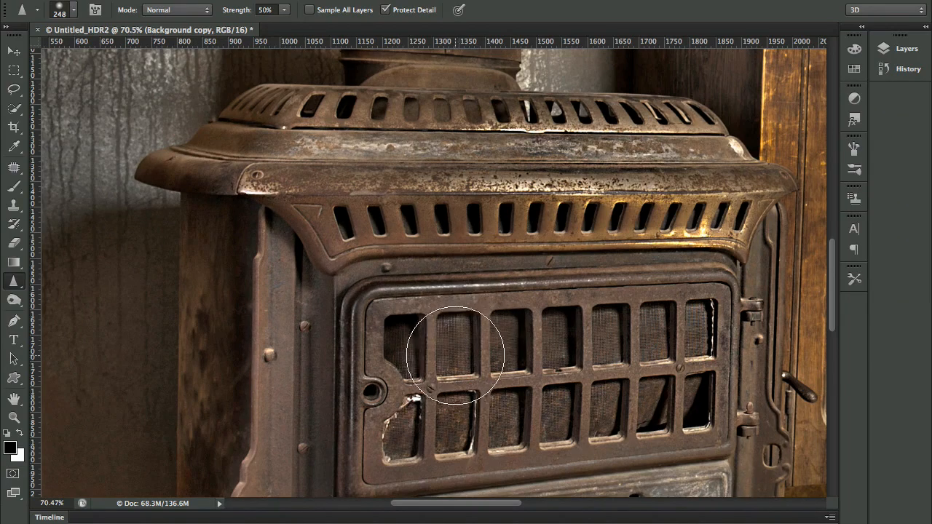
scroll(451, 333, "down", 5)
scroll(451, 333, "left", 2)
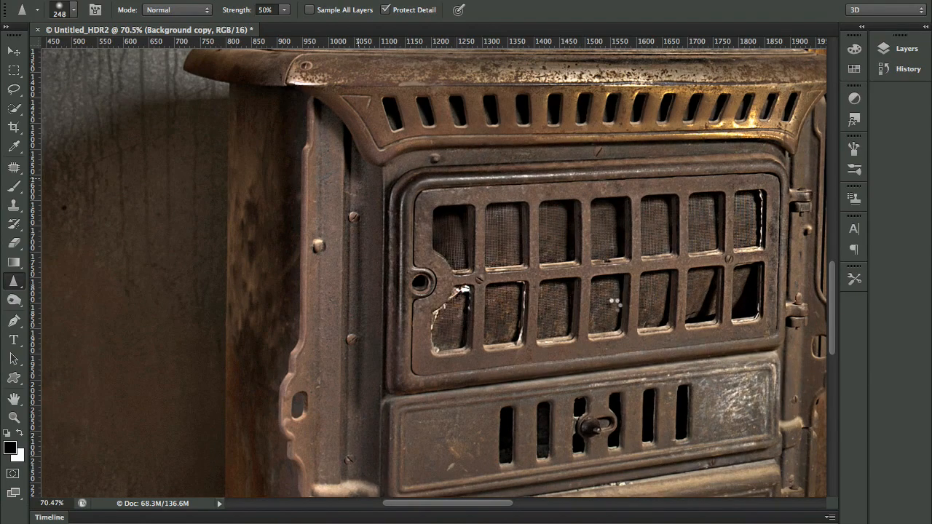
mouse_move(725, 294)
left_mouse_down()
mouse_move(615, 272)
mouse_move(611, 217)
mouse_move(699, 121)
left_mouse_up()
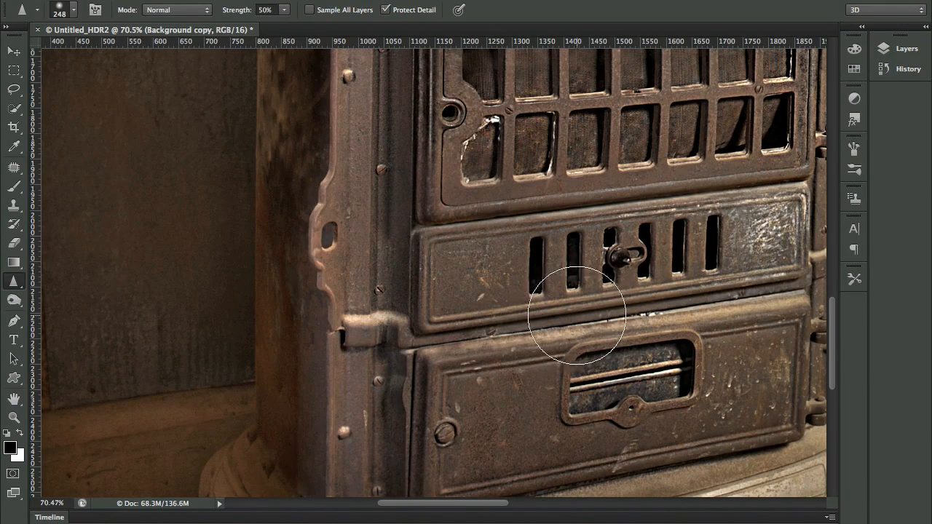
left_click_drag(569, 309, 519, 317)
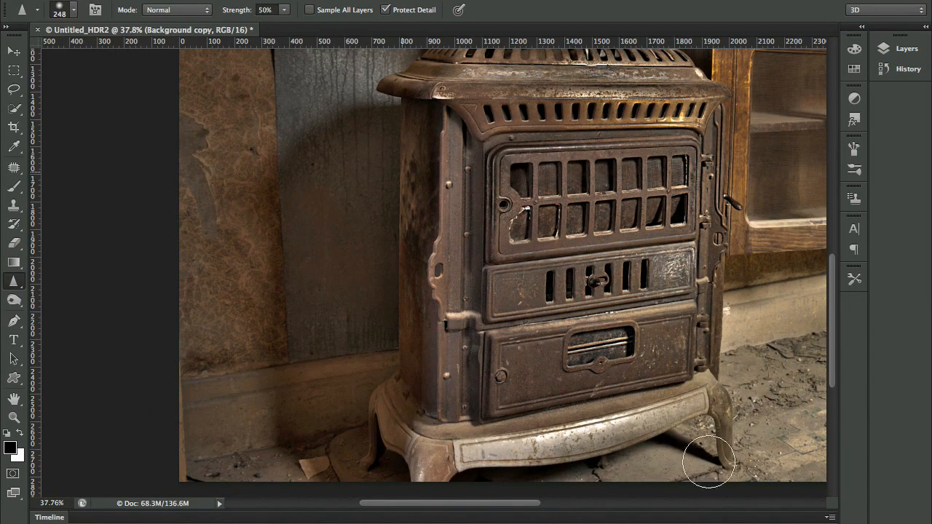
left_click_drag(564, 446, 634, 348)
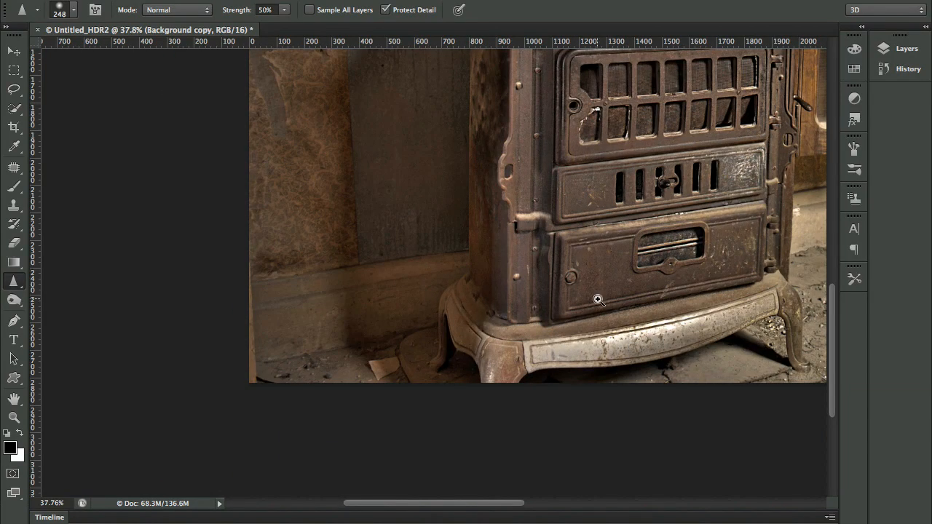
- Toggle the Background copy layer's visibility to compare the stove with and without the sharpening
key("ctrl+0")
left_click_drag(304, 279, 367, 252)
left_click_drag(473, 357, 474, 208)
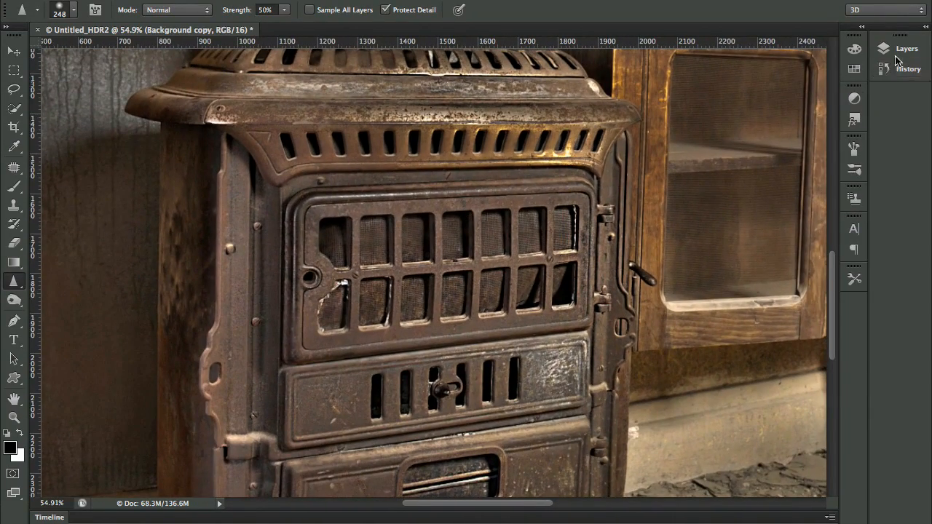
left_click(901, 50)
left_click(716, 118)
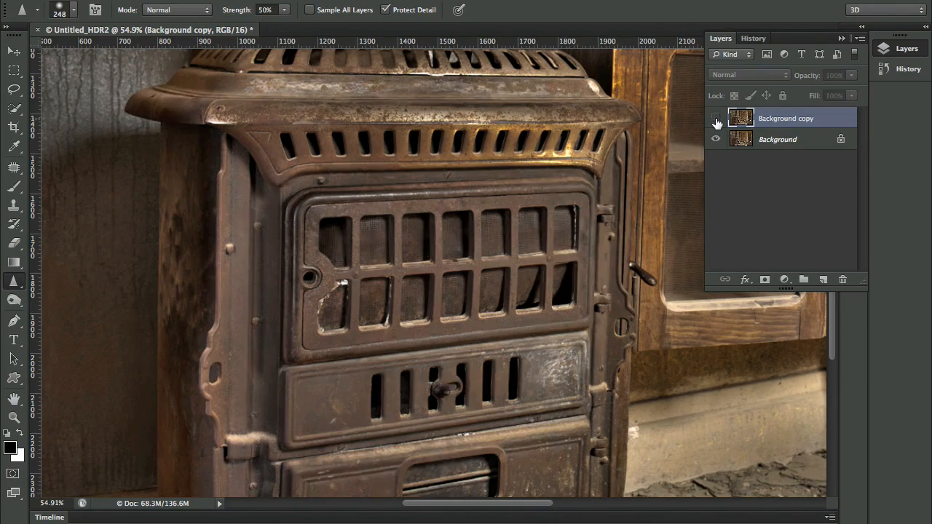
left_click(715, 118)
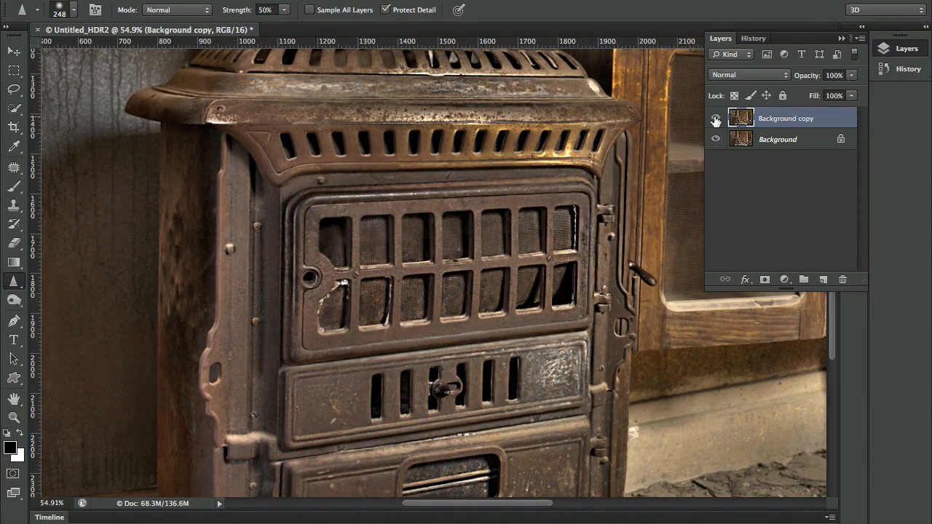
left_click(715, 120)
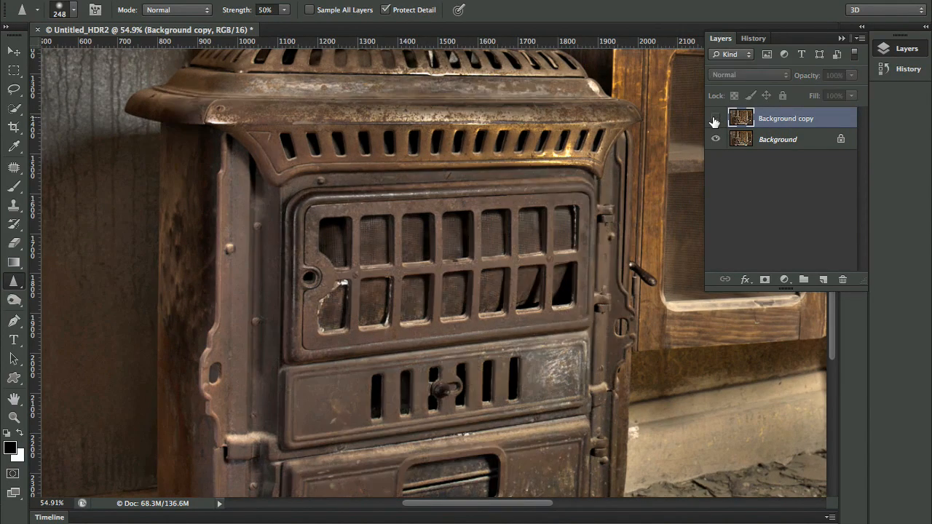
left_click(715, 120)
left_click(715, 120)
left_click(715, 119)
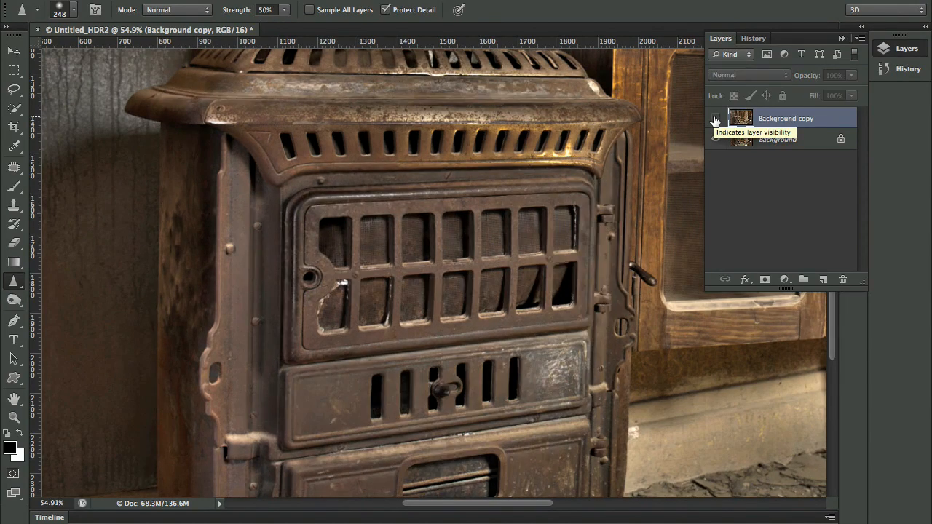
left_click(715, 119)
mouse_move(398, 250)
left_mouse_down()
mouse_move(339, 234)
mouse_move(334, 255)
mouse_move(417, 241)
left_mouse_up()
left_click(716, 120)
left_click(717, 119)
left_click(716, 119)
left_click(715, 120)
left_click(716, 119)
left_click(716, 120)
- Enlarge the Sharpen Tool brush to 655 px and sharpen the wall area between the stovepipe and cabinet
left_click_drag(534, 281, 460, 297)
left_click_drag(569, 270, 559, 270)
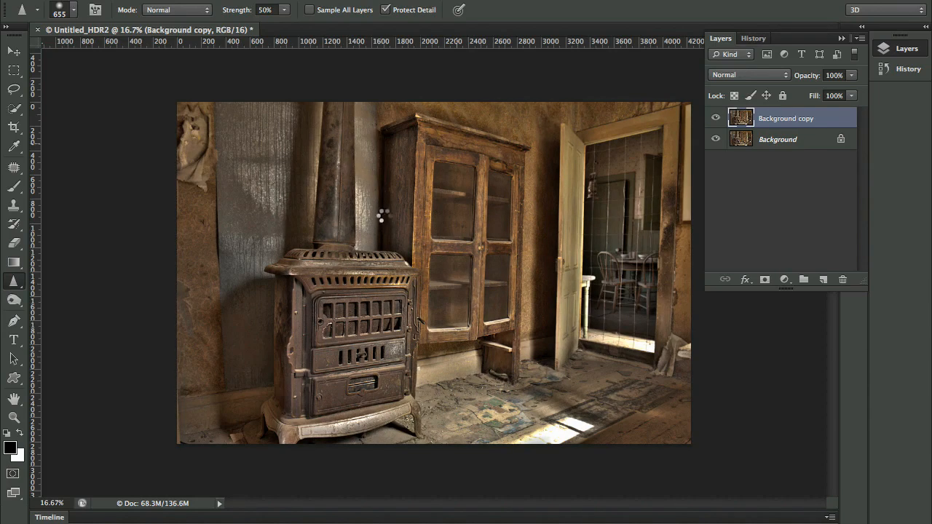
mouse_move(391, 201)
left_mouse_down()
mouse_move(399, 187)
mouse_move(384, 193)
left_mouse_up()
- Duplicate the Background copy layer and rename the original copy "Sharpen Tool"
key("ctrl+j")
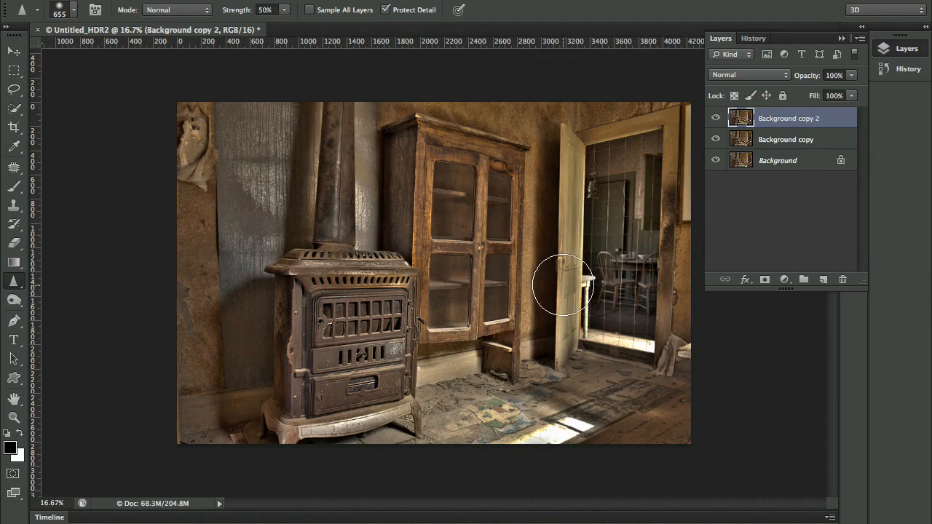
double_click(775, 141)
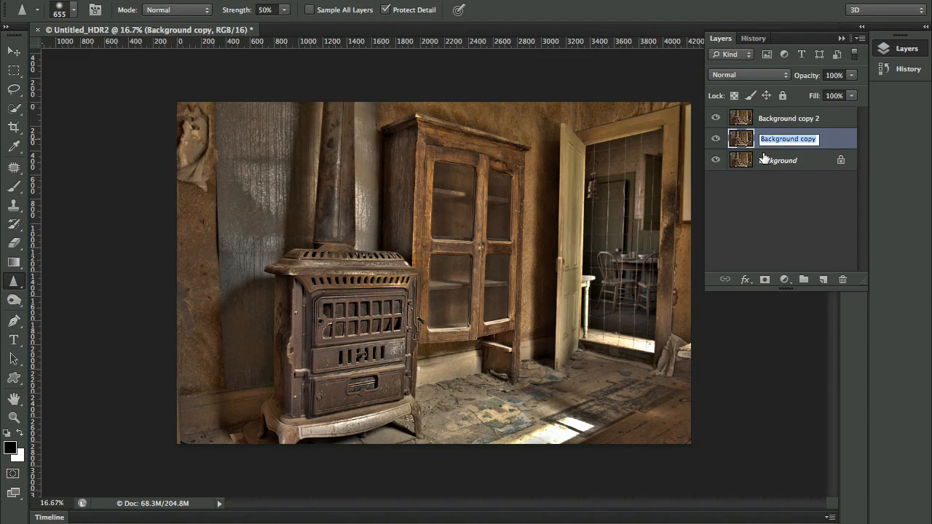
type("Sharpen Tool")
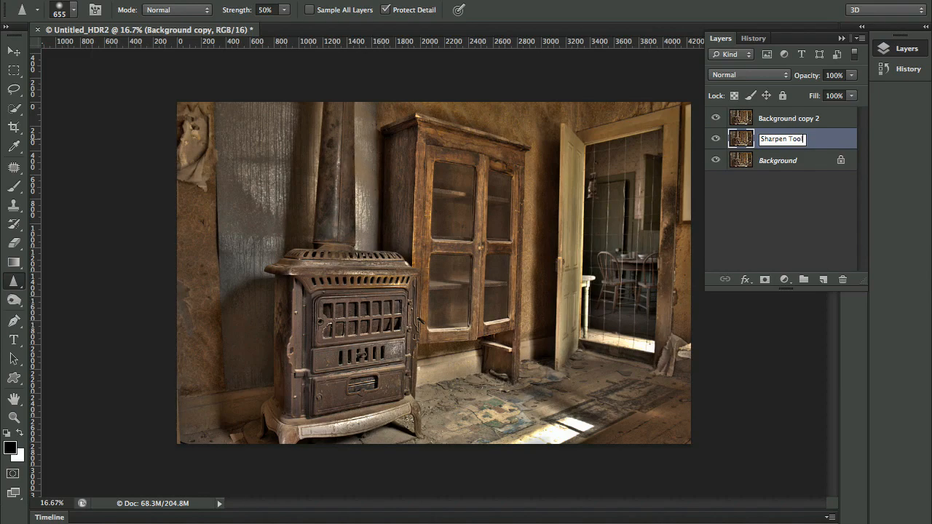
key("Return")
- Hide the Sharpen Tool layer and delete the Background copy 2 layer
left_click(715, 138)
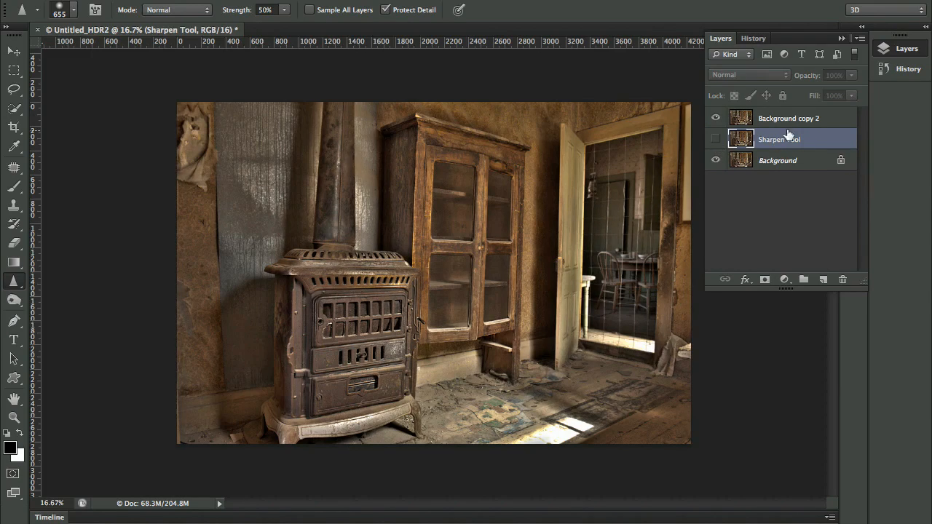
left_click_drag(805, 124, 842, 280)
- Duplicate the Background layer and name the copy "Unsharp Mask"
left_click(804, 148)
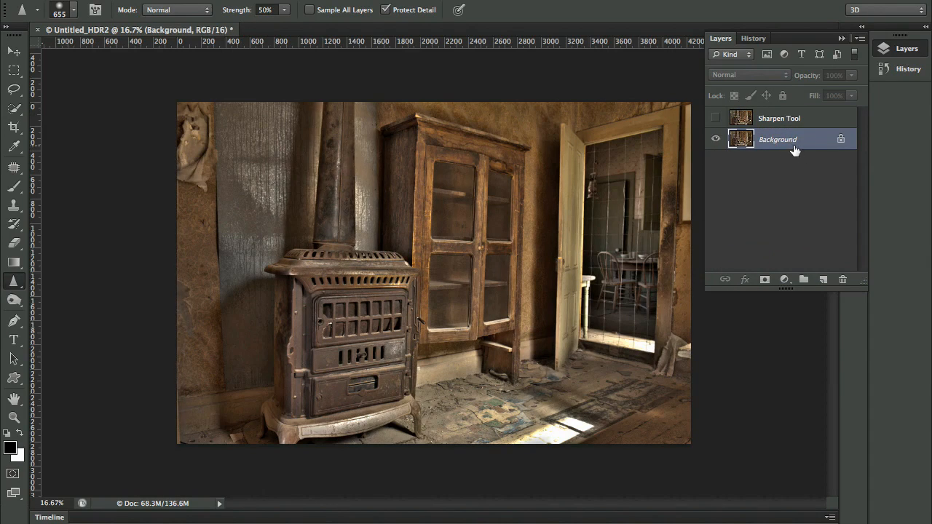
left_click_drag(801, 145, 822, 279)
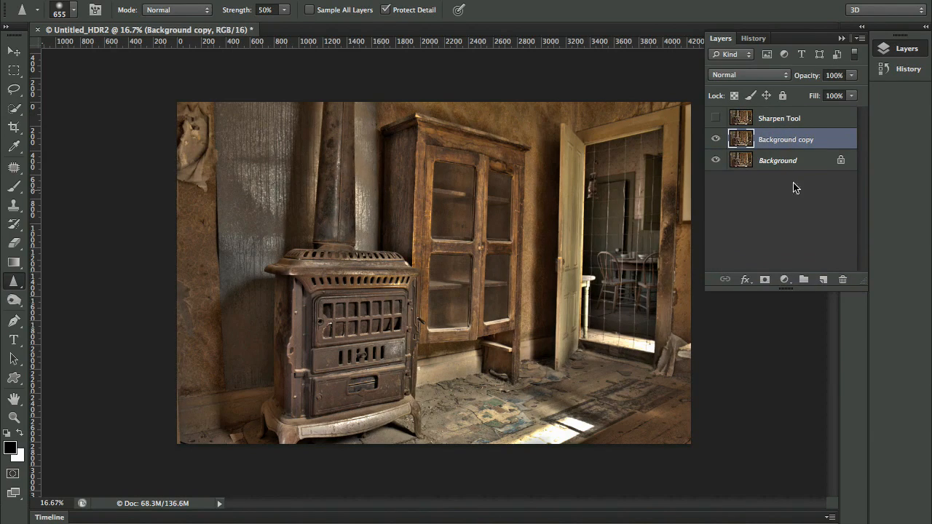
double_click(786, 139)
type("Unsharp Mask")
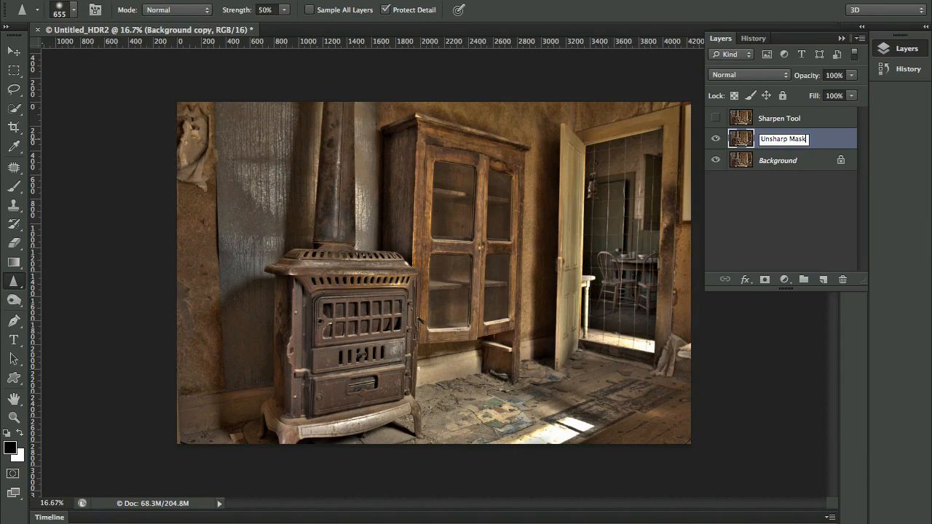
key("Return")
- Apply the Unsharp Mask filter to the new layer with a raised amount, a reduced radius and a threshold of 6 levels
mouse_move(513, 257)
left_mouse_down()
mouse_move(507, 245)
mouse_move(444, 281)
mouse_move(513, 243)
left_mouse_up()
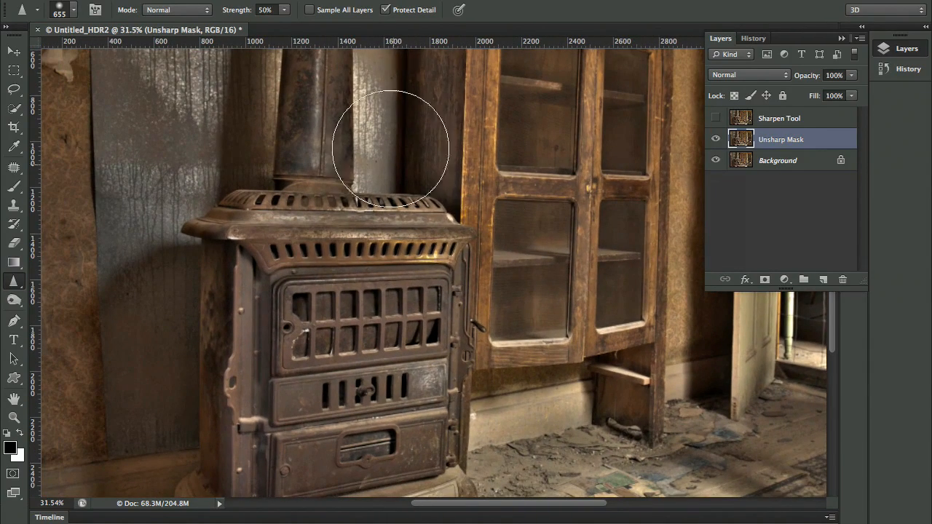
left_click(352, 1)
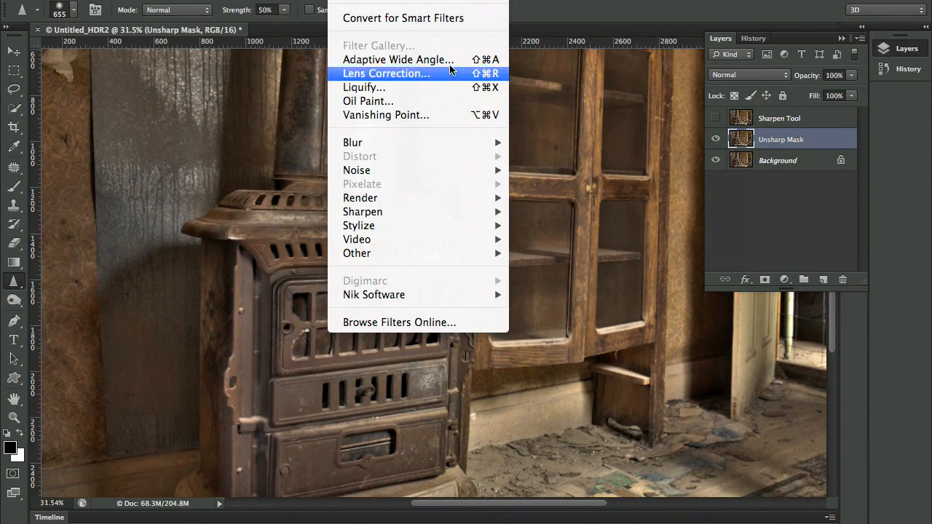
mouse_move(437, 211)
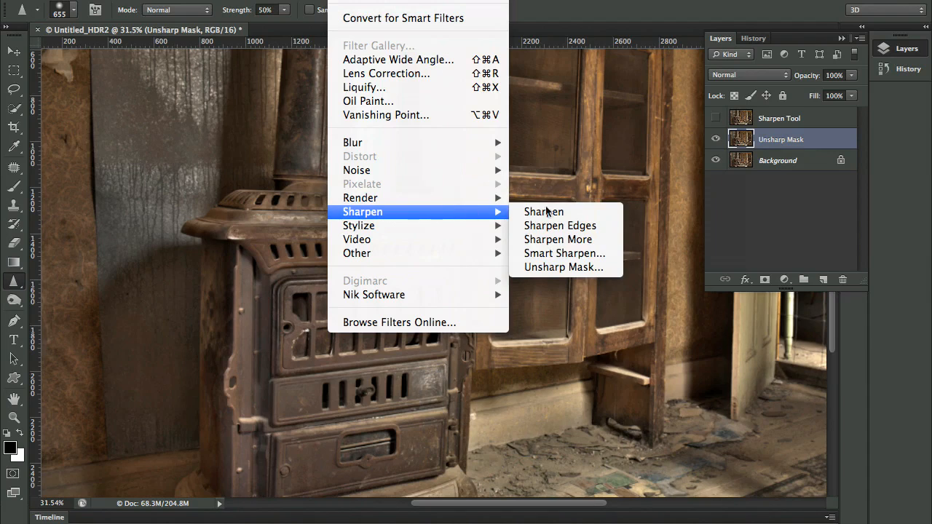
left_click(561, 267)
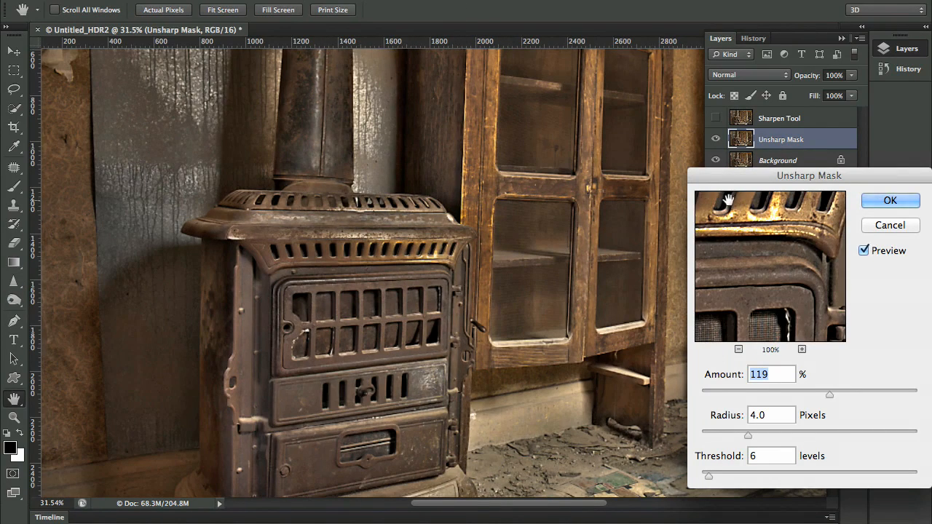
left_click_drag(792, 176, 730, 142)
left_click_drag(766, 360, 784, 362)
left_click_drag(684, 402, 671, 407)
left_click(817, 173)
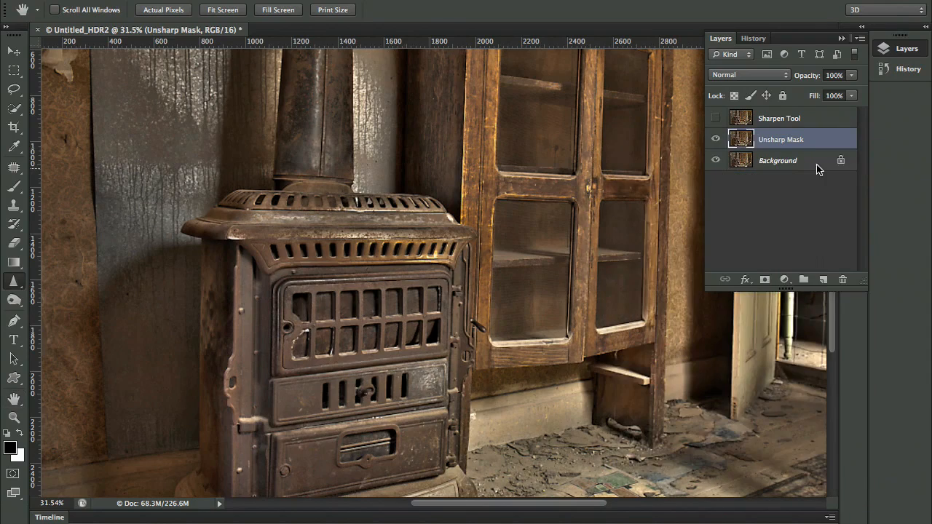
- Toggle the Unsharp Mask layer's visibility to compare the image with and without the filter
left_click(716, 139)
left_click(717, 140)
left_click(717, 140)
left_click(716, 139)
left_click(716, 140)
left_click(715, 140)
left_click(716, 141)
left_click(715, 140)
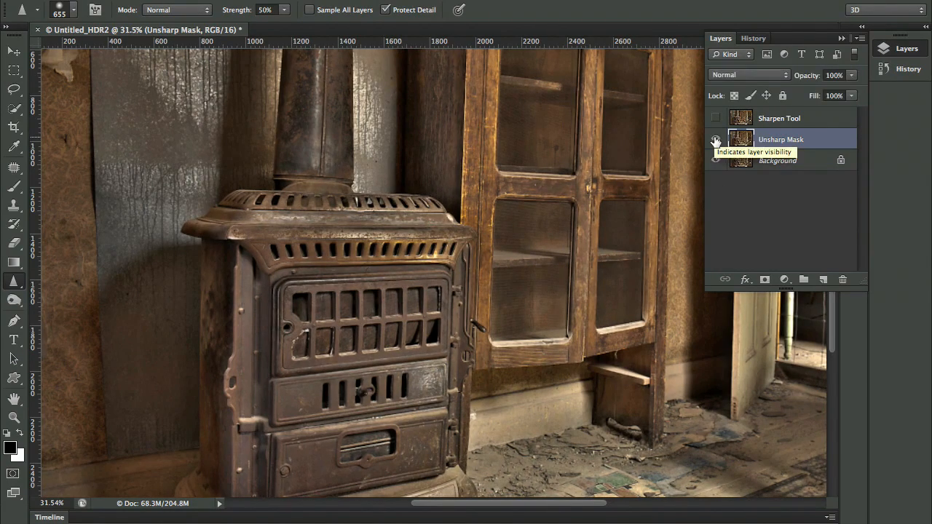
left_click(716, 141)
left_click(715, 141)
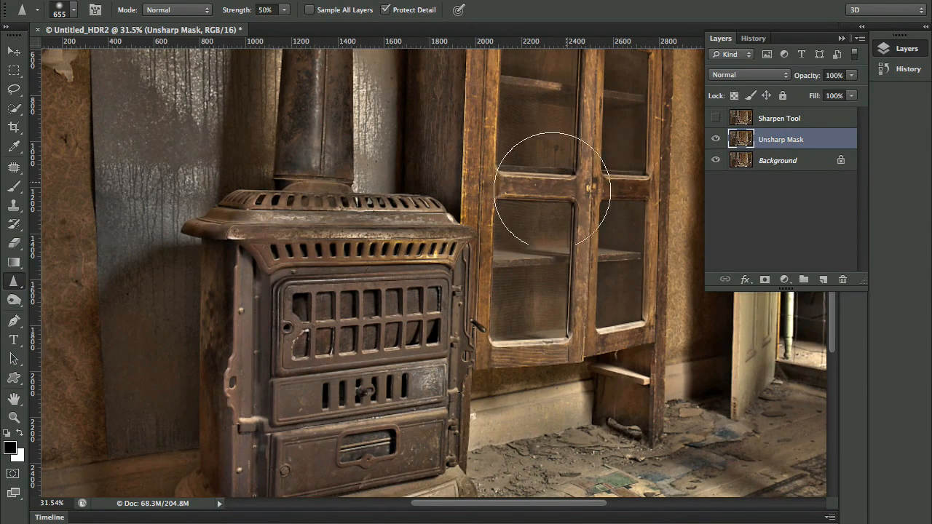
left_click_drag(507, 251, 466, 260)
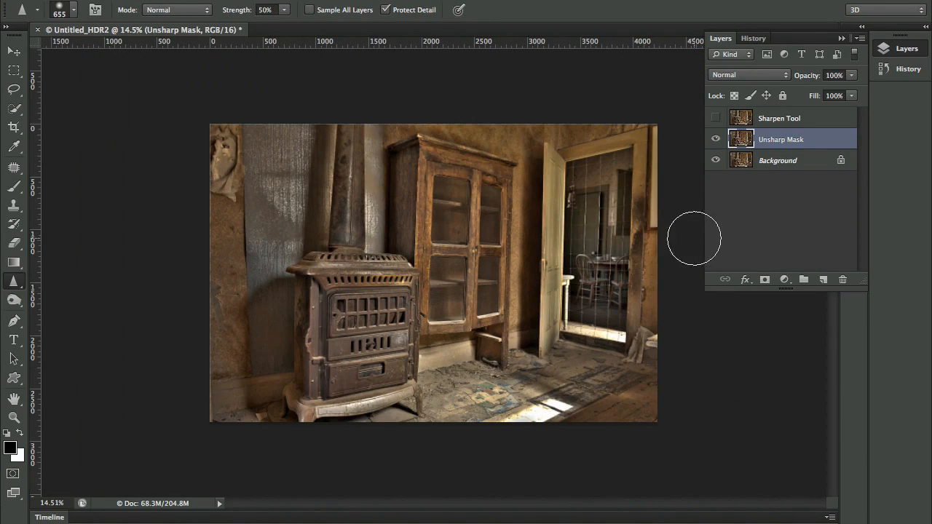
- Hide the Unsharp Mask layer, then duplicate the Background layer and name the copy "High Pass"
left_click(716, 139)
left_click(791, 163)
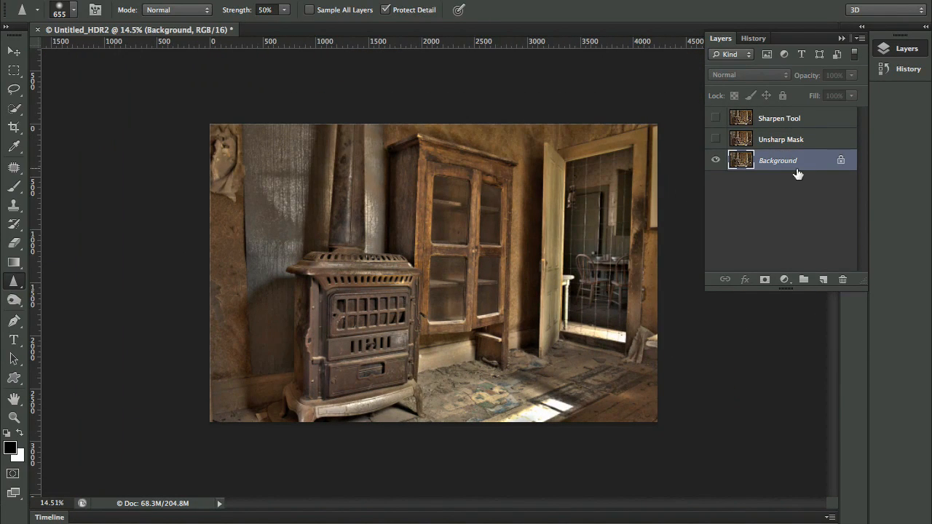
left_click_drag(800, 169, 823, 279)
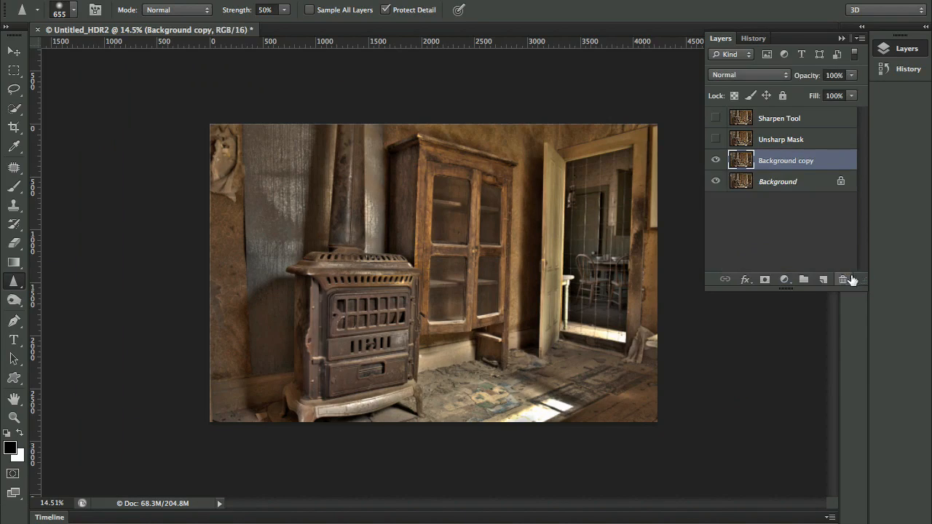
double_click(779, 162)
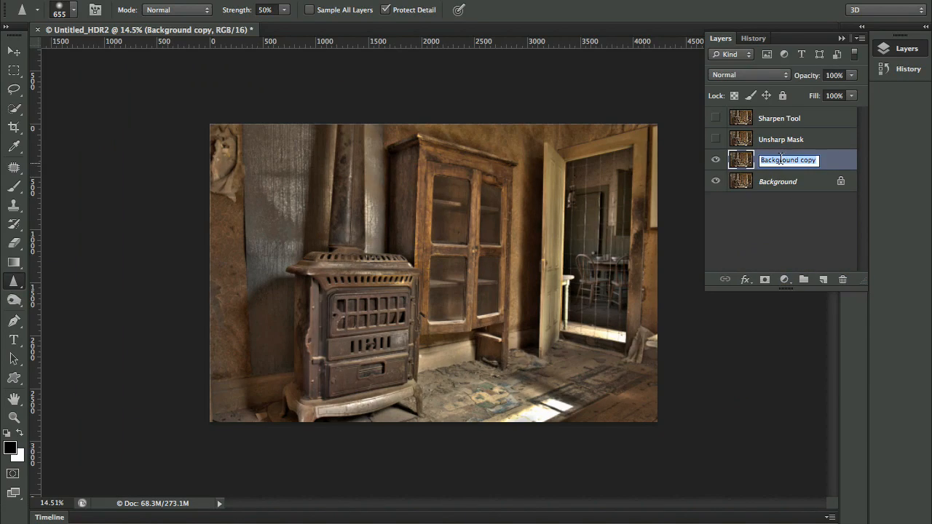
type("High Pass")
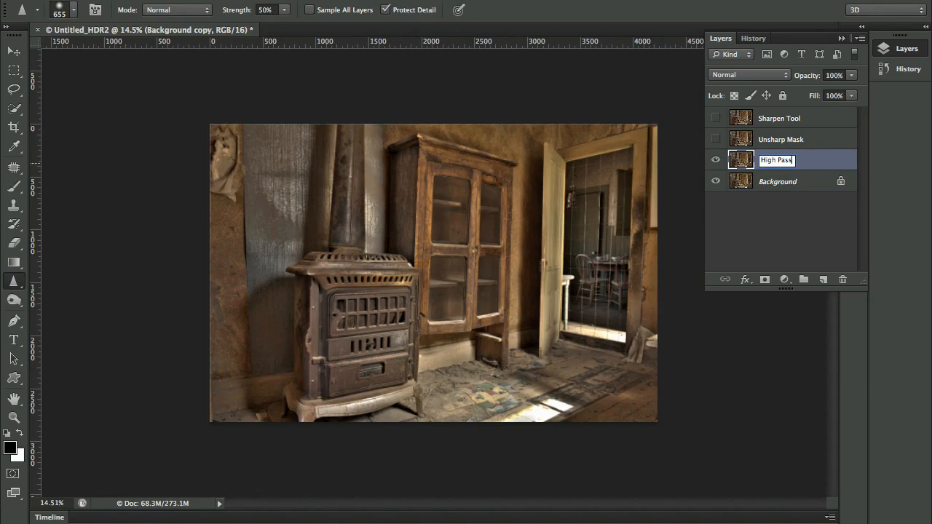
key("Return")
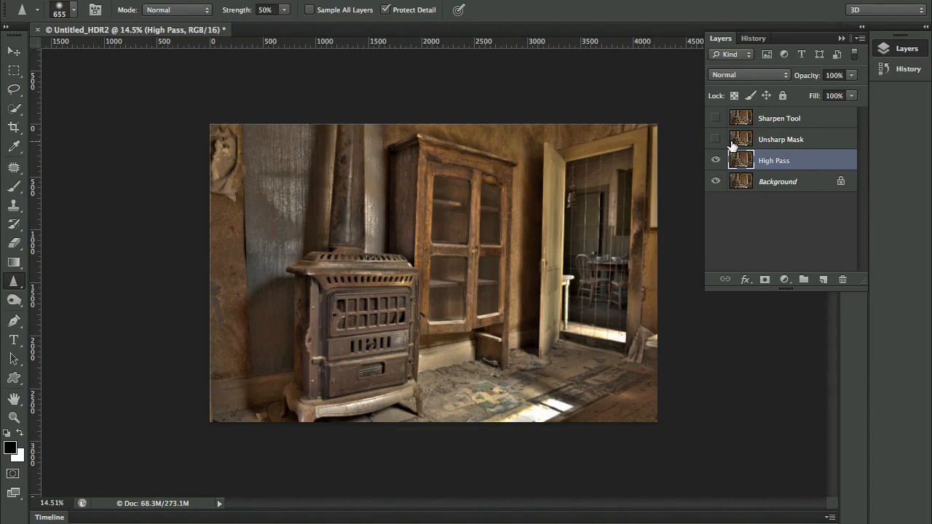
- Apply the High Pass filter to the High Pass layer with a 6.4 pixel radius and set its blend mode to Soft Light
left_click_drag(400, 311, 471, 287)
left_click(328, 2)
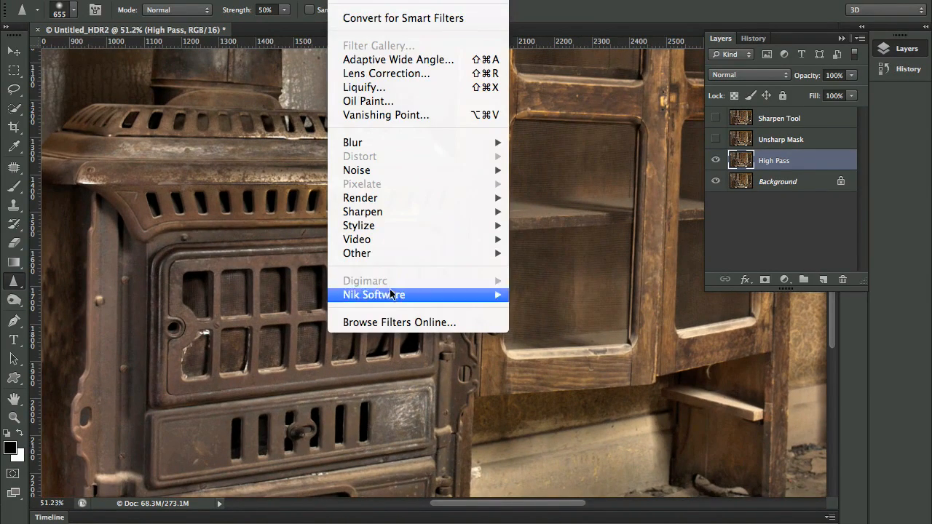
mouse_move(410, 261)
left_click(551, 267)
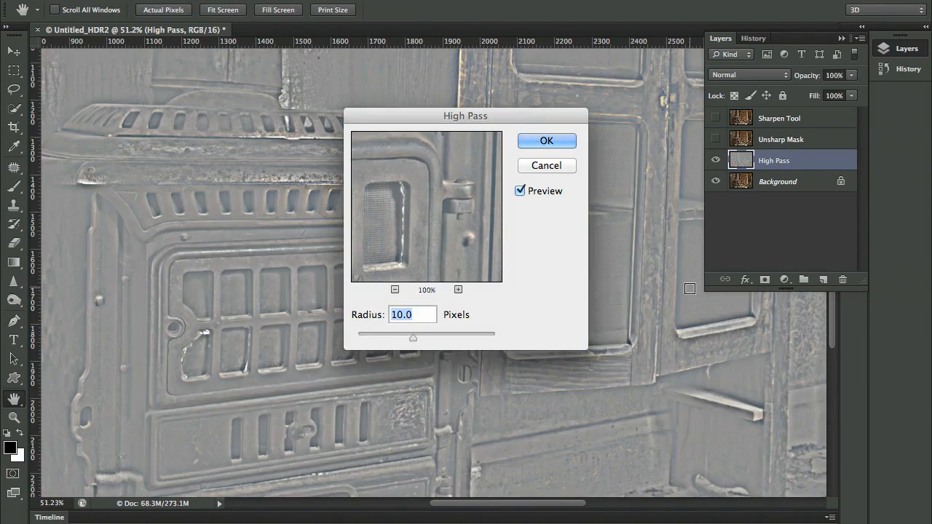
left_click_drag(413, 338, 400, 343)
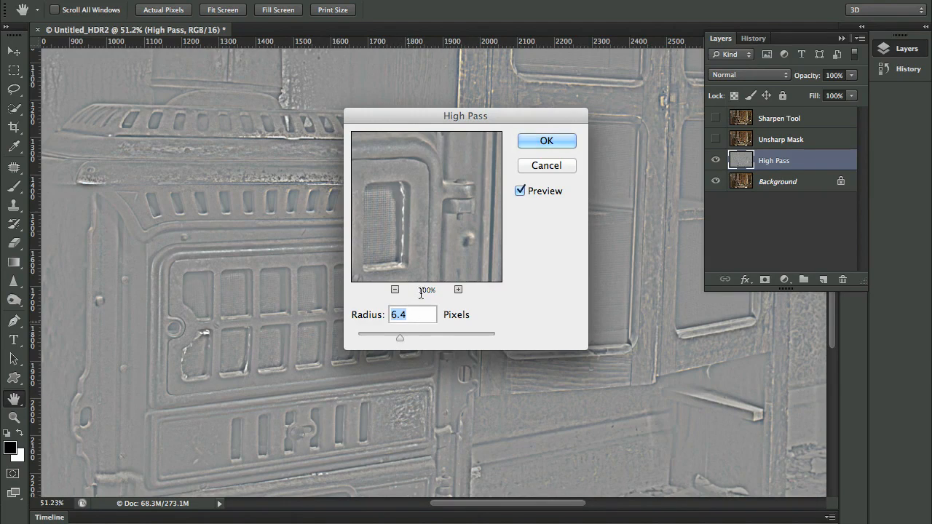
left_click(548, 140)
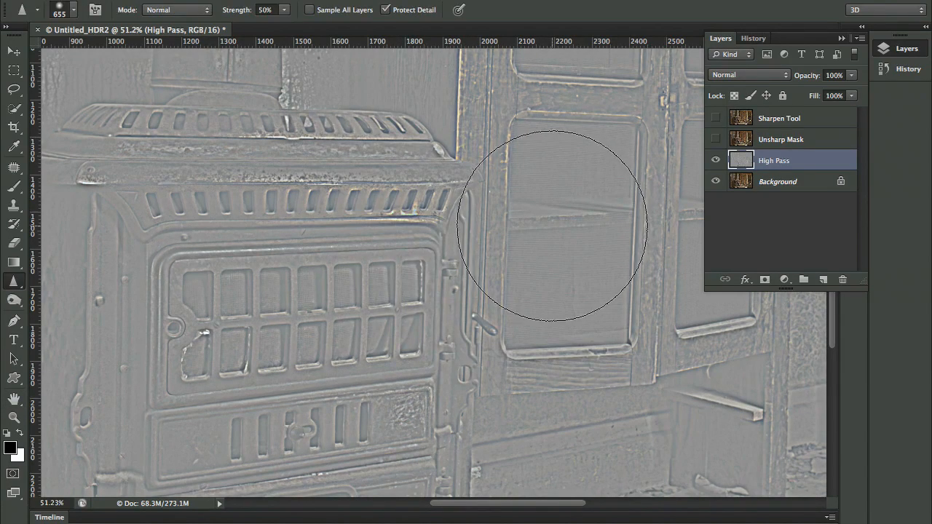
left_click(750, 75)
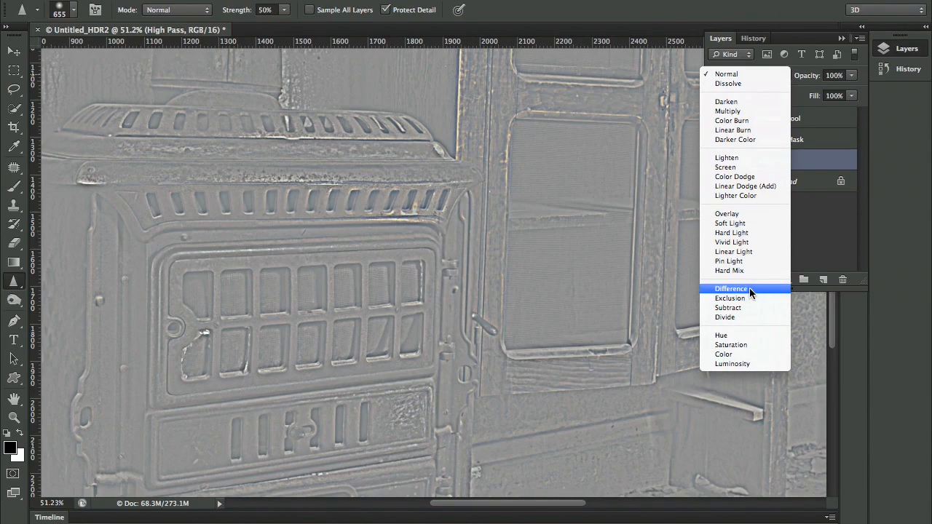
left_click(764, 223)
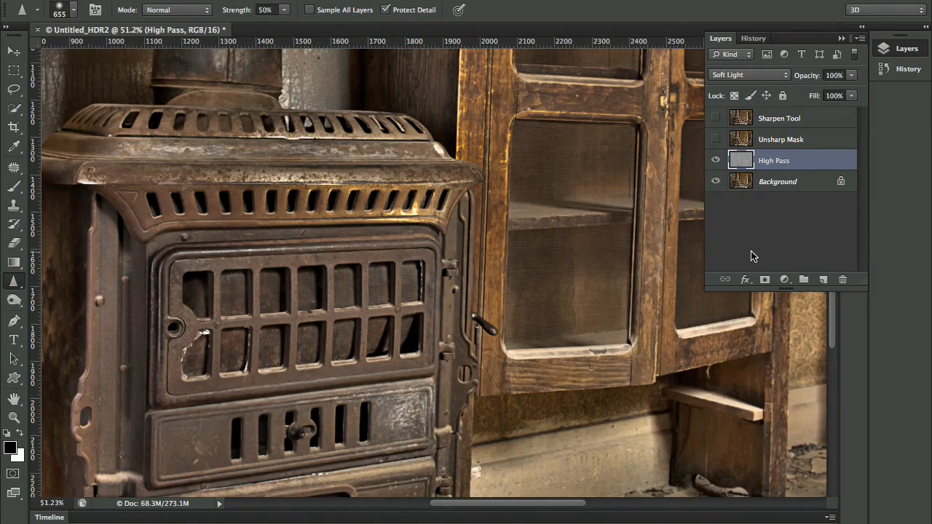
- Toggle the High Pass layer's visibility to compare the stove and cabinet detail with and without the sharpening
left_click(717, 160)
left_click(716, 160)
left_click(716, 160)
left_click(717, 161)
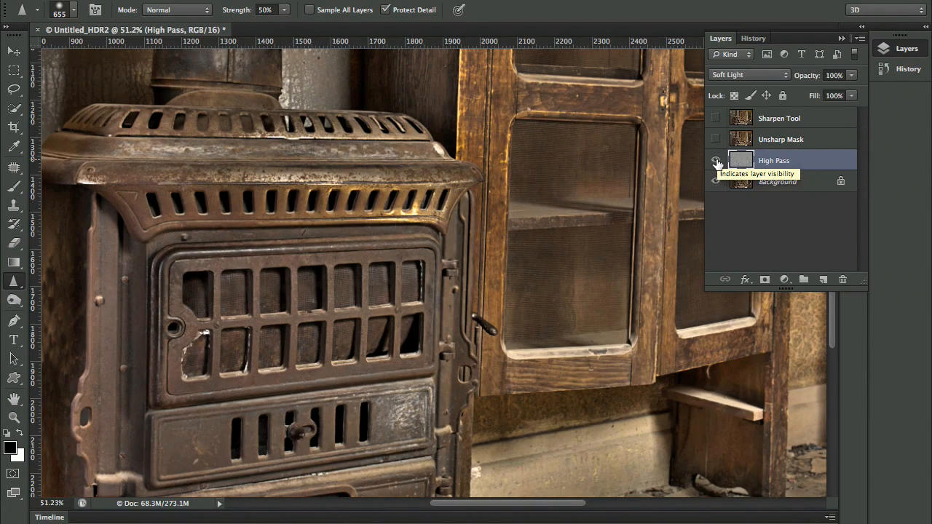
left_click(716, 160)
left_click(717, 160)
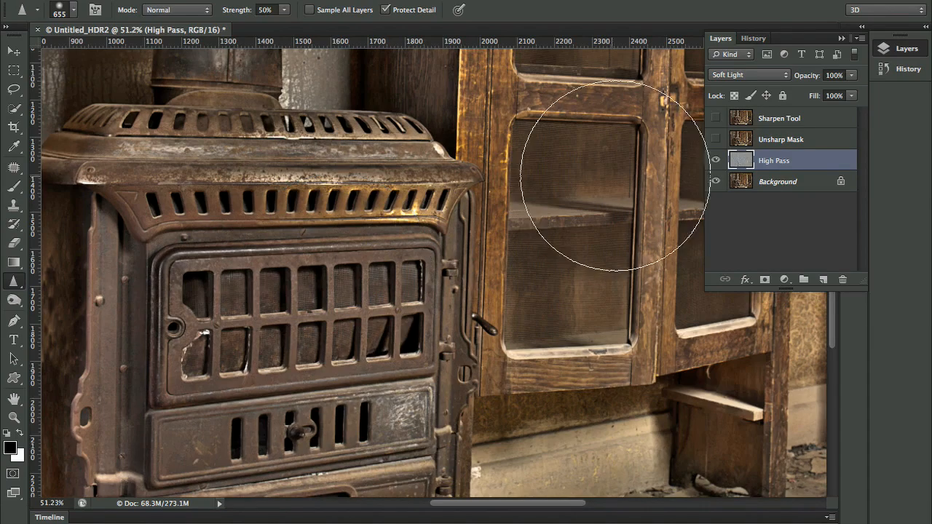
- Hide the High Pass layer and show the Unsharp Mask layer
left_click_drag(538, 265, 461, 295)
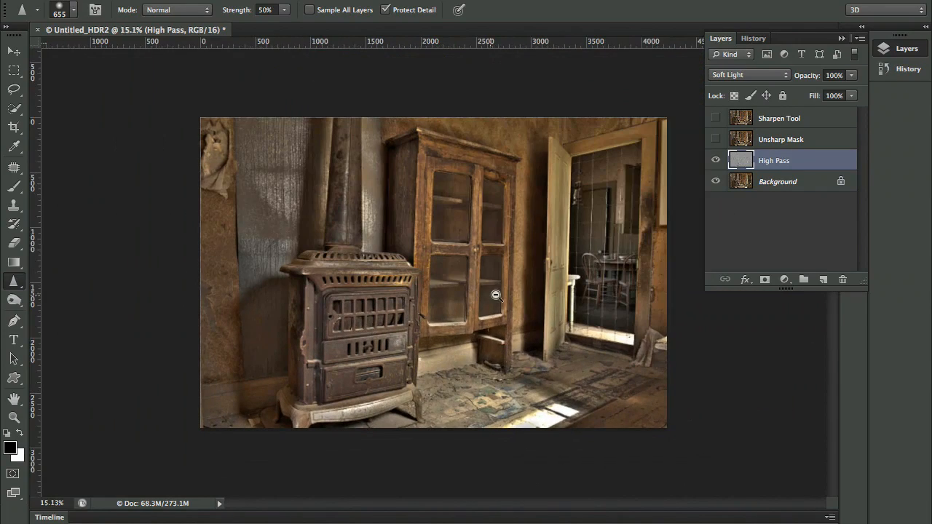
left_click(715, 160)
left_click(715, 139)
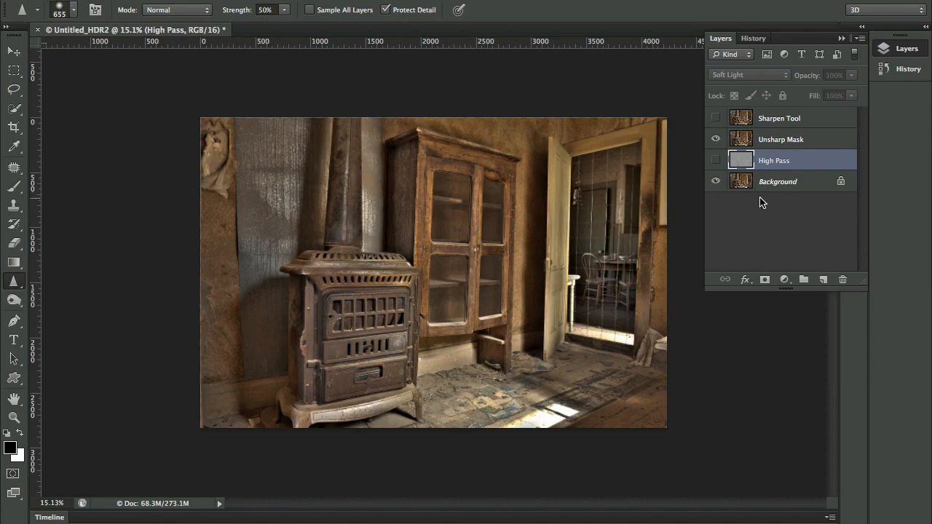
- Convert the Background to a regular layer and reorder the stack downwards as Unsharp Mask, former Background, High Pass, Sharpen Tool
double_click(810, 182)
key("Return")
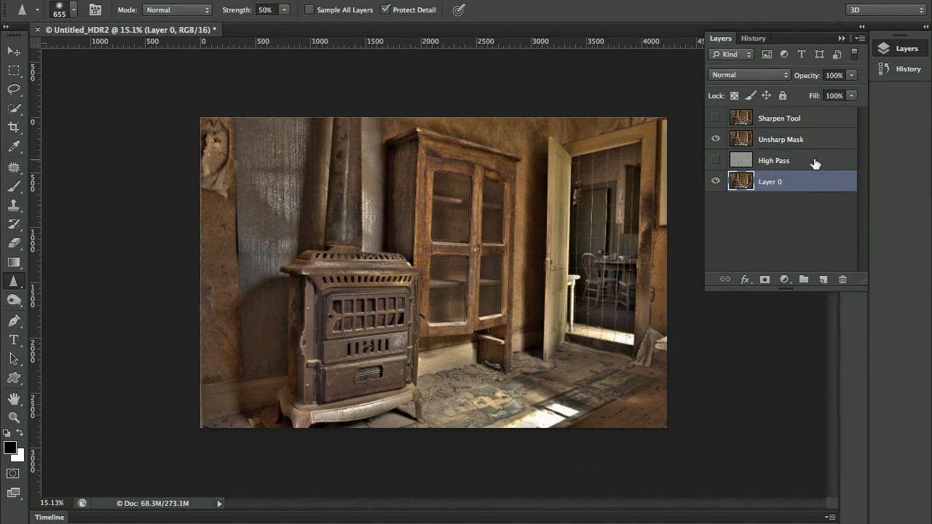
left_click_drag(810, 149, 807, 200)
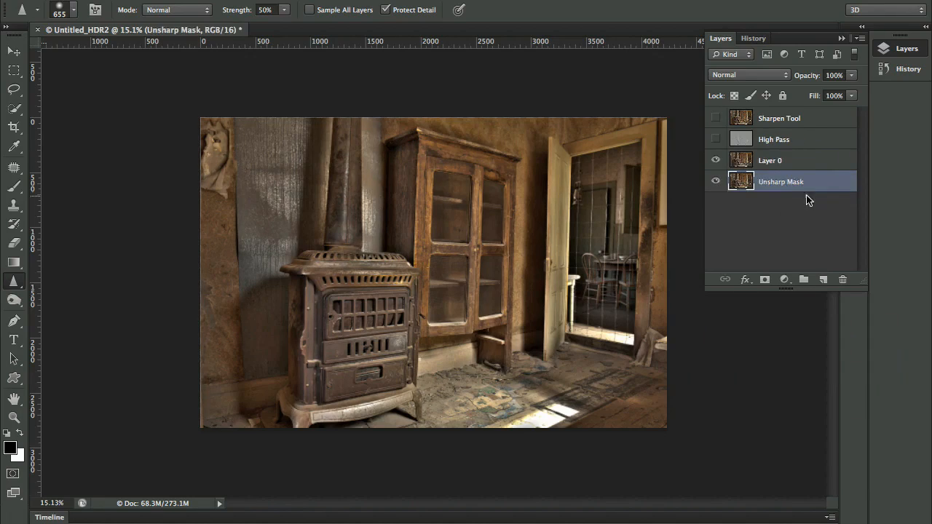
left_click_drag(811, 143, 806, 195)
left_click_drag(811, 118, 813, 264)
left_click(795, 140)
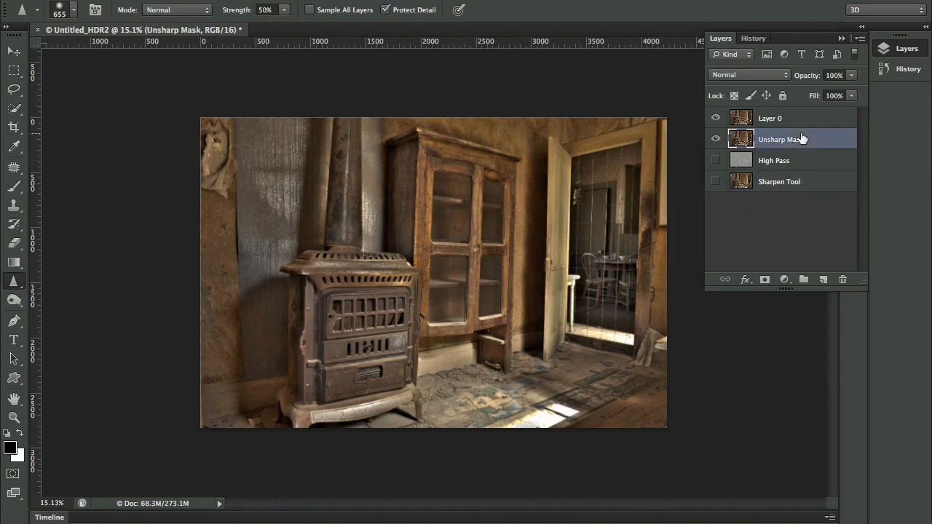
left_click_drag(796, 140, 796, 125)
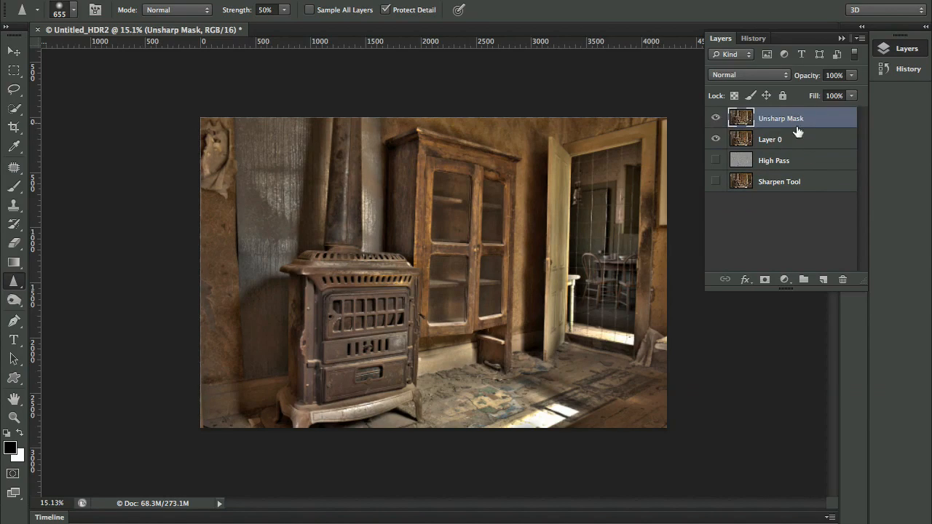
- Rename the former Background layer as "Original"
double_click(772, 140)
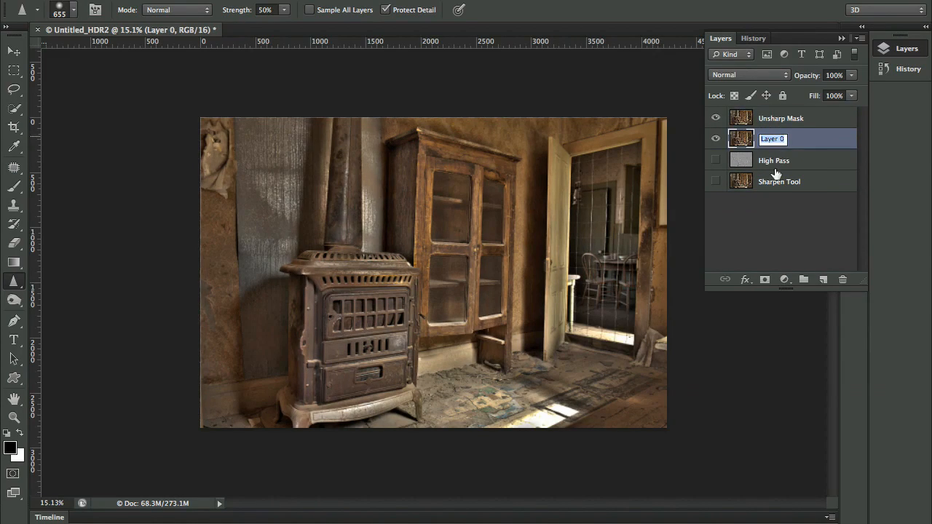
type("Original")
key("Return")
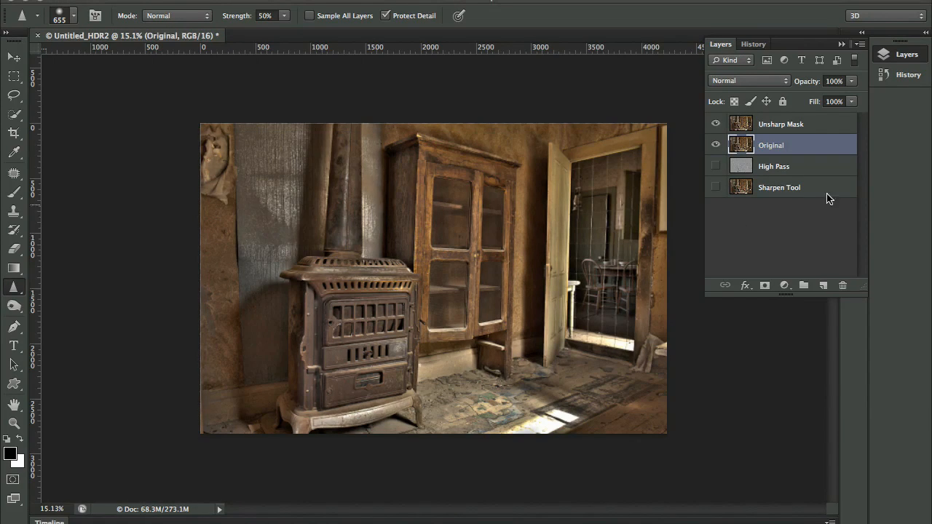